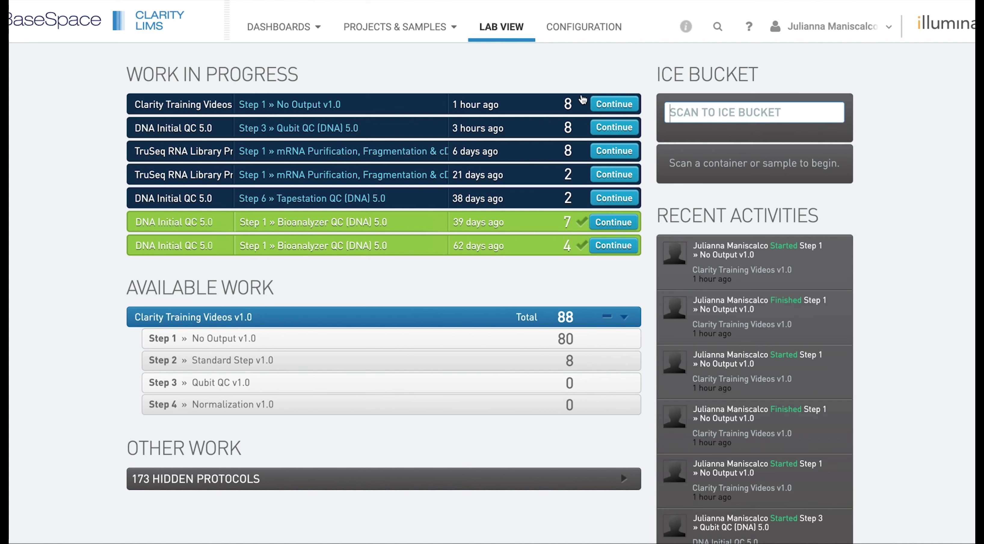
# Step: Find 'pcr cycles' among the Derived Sample global custom fields and view the PCR Cycles field's details
pyautogui.click(588, 19)
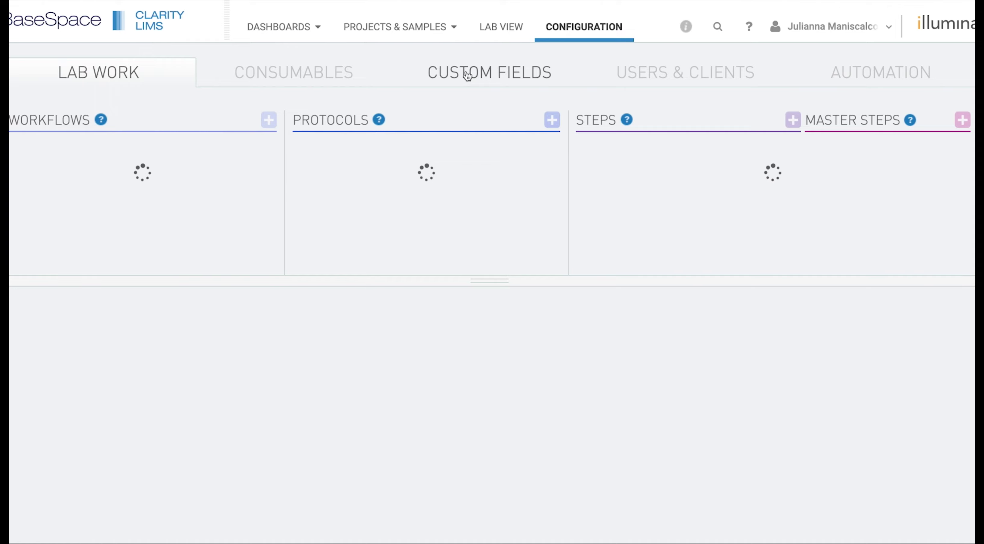
pyautogui.click(468, 75)
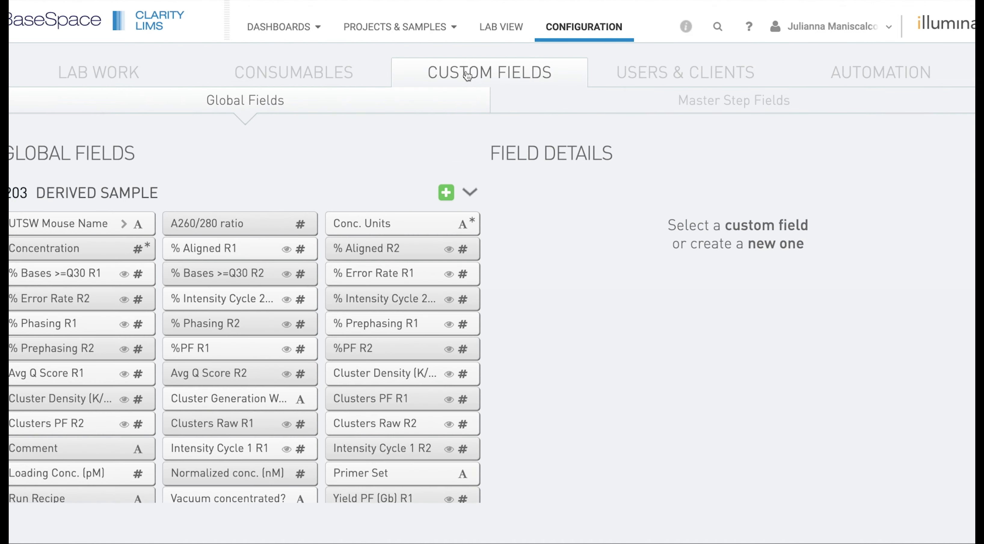
pyautogui.click(265, 193)
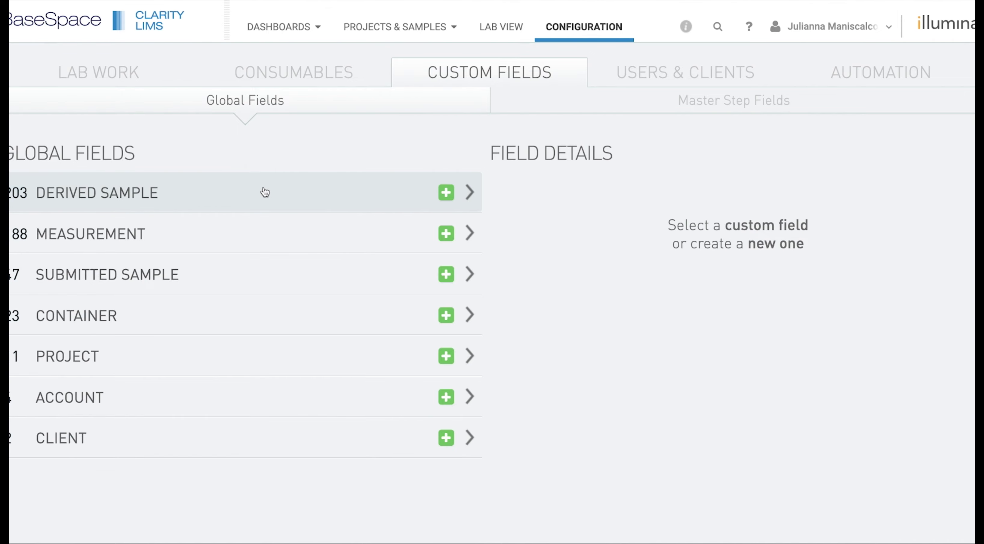
pyautogui.click(470, 193)
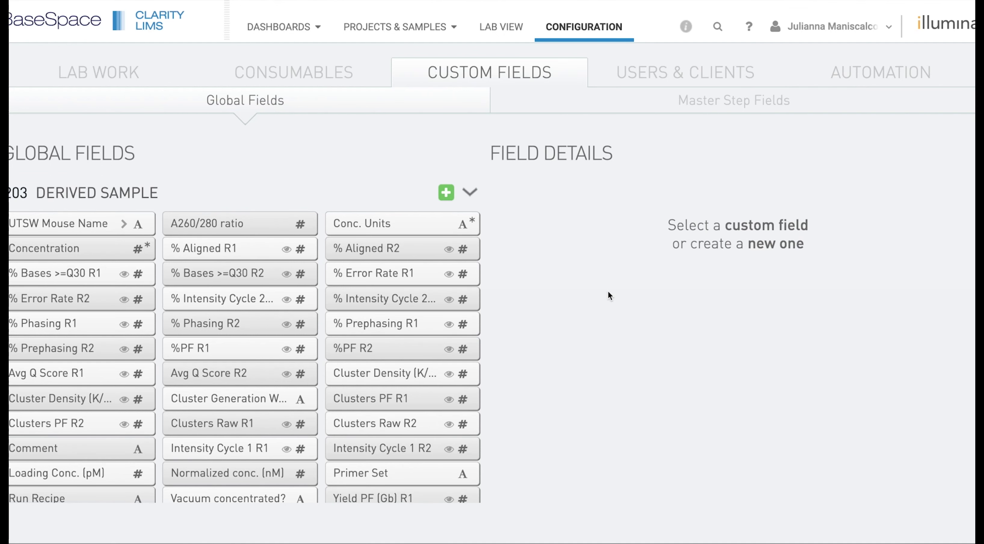
pyautogui.hotkey('ctrl', 'f')
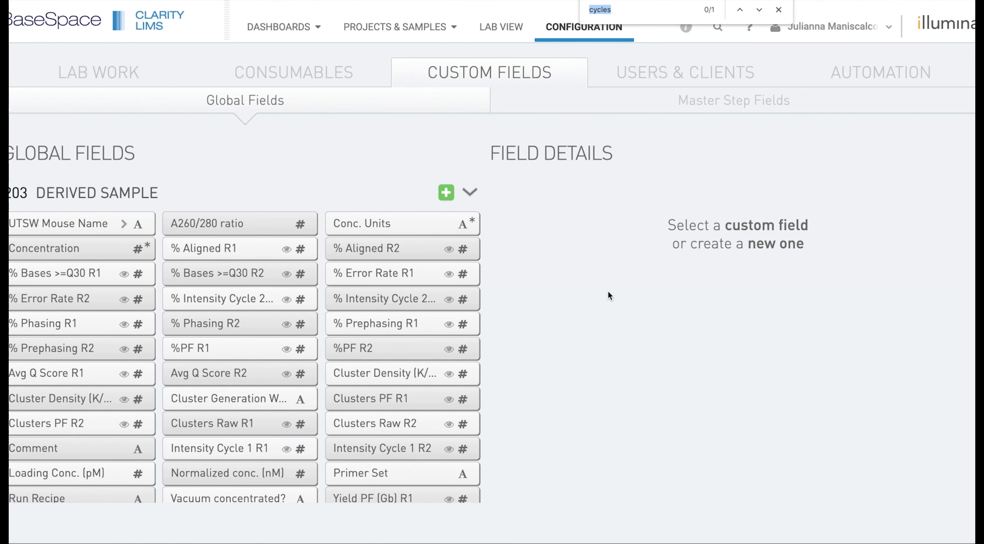
pyautogui.write('pcr c')
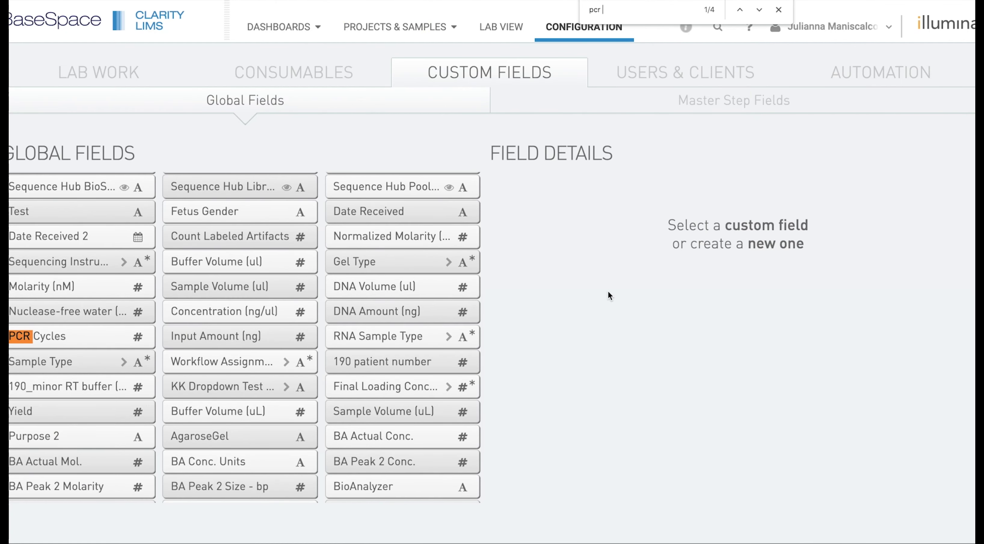
pyautogui.write('ycles')
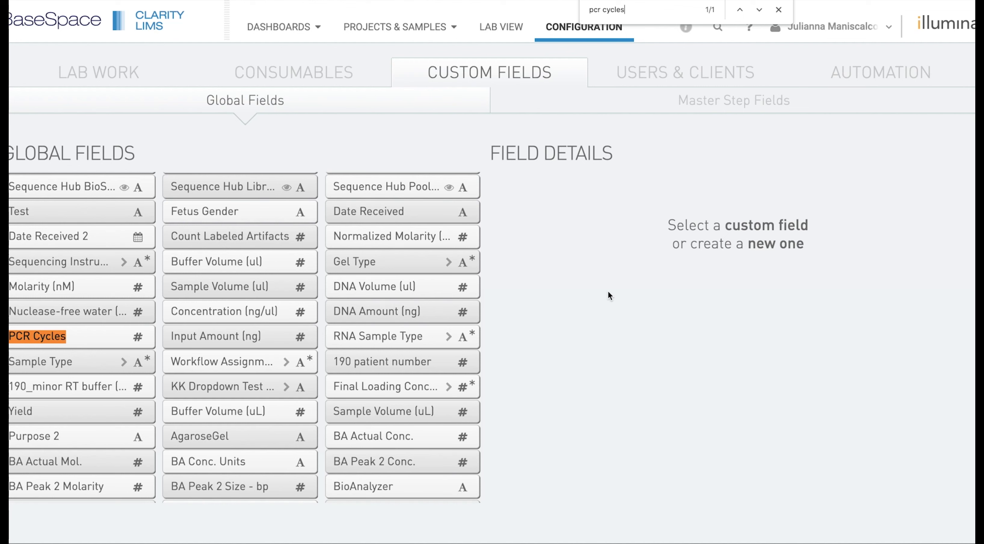
pyautogui.click(72, 340)
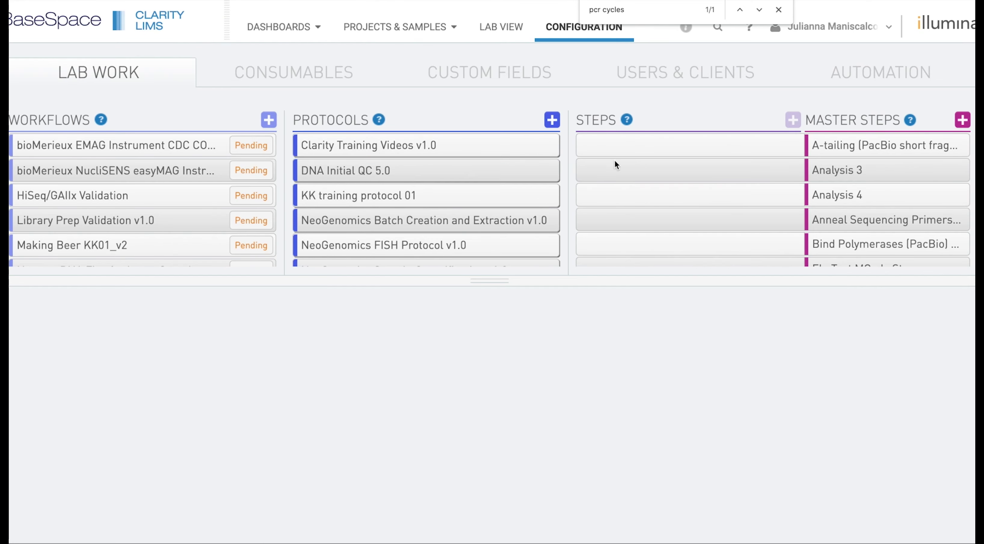
# Step: Open the Record Details settings of Standard Step v1.0 in the Clarity Training Videos protocol
pyautogui.click(476, 145)
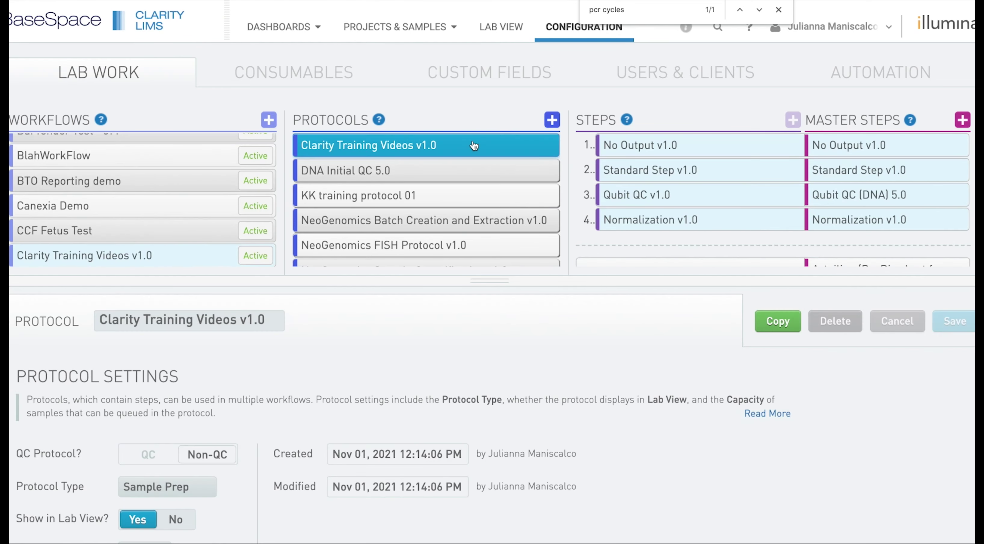
pyautogui.click(643, 172)
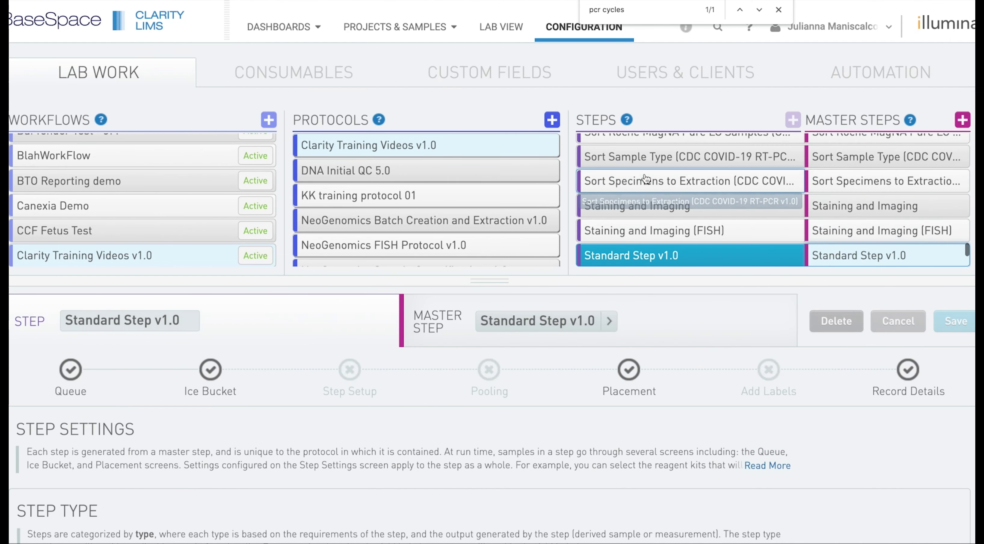
pyautogui.click(909, 378)
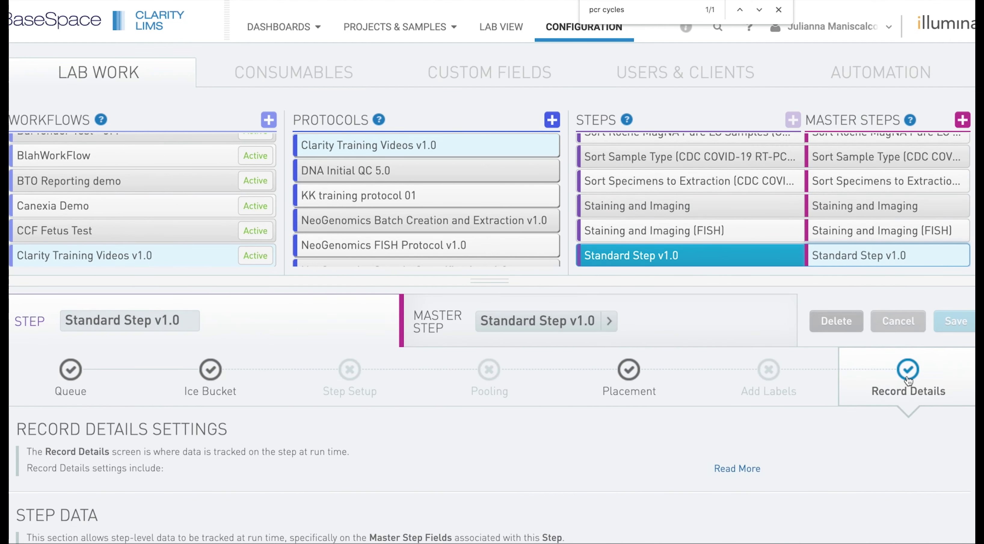
pyautogui.scroll(-15, 456, 411)
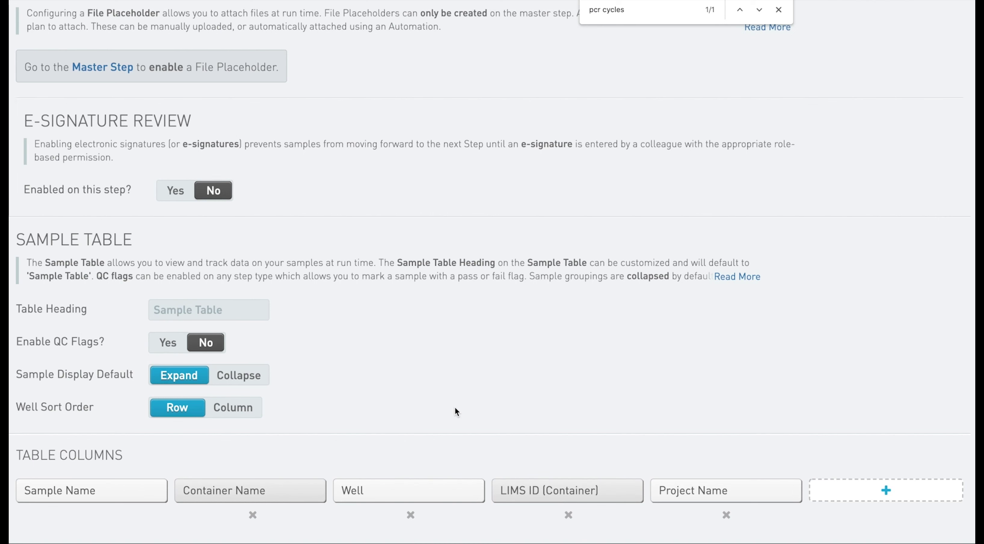
# Step: Add the PCR Cycles derived sample field as a new sample table column
pyautogui.click(884, 490)
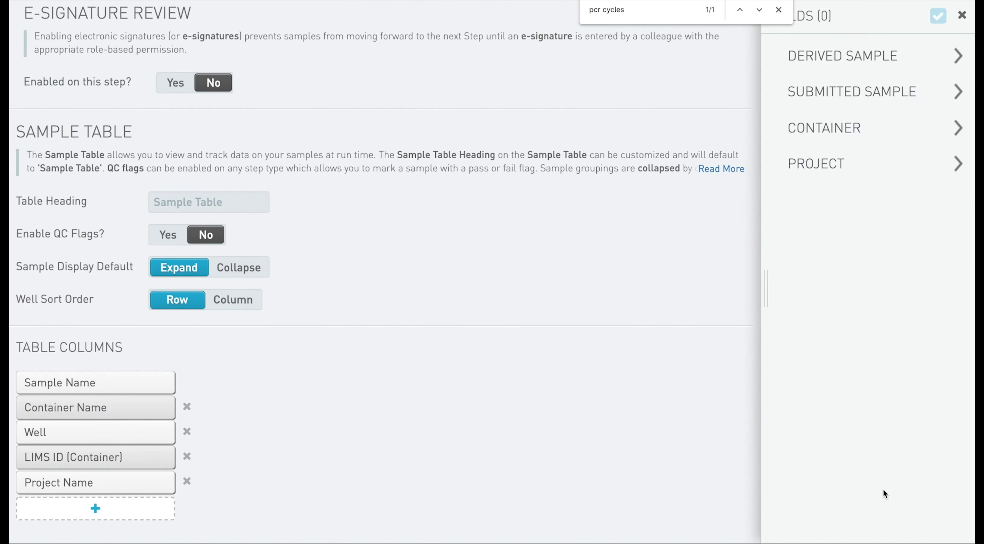
pyautogui.click(903, 60)
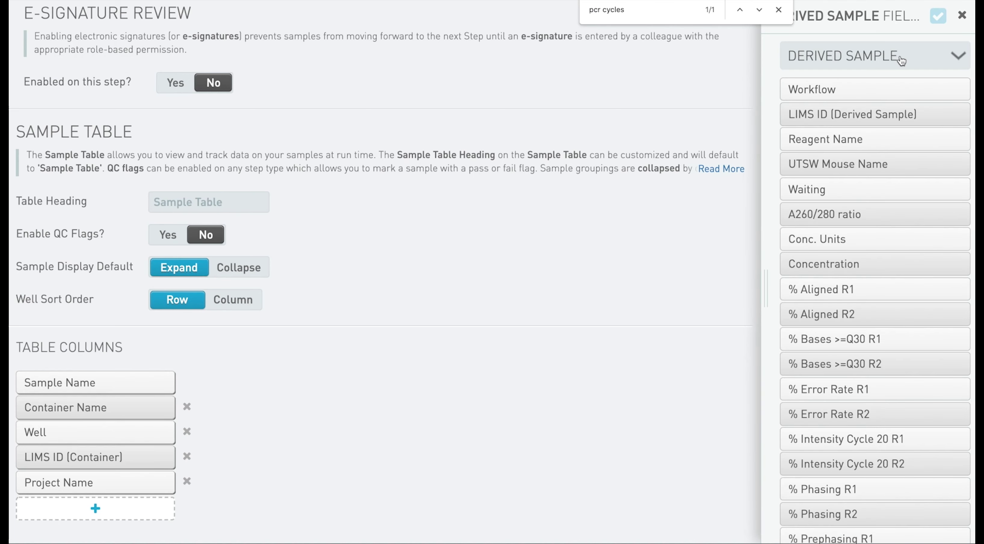
pyautogui.click(642, 14)
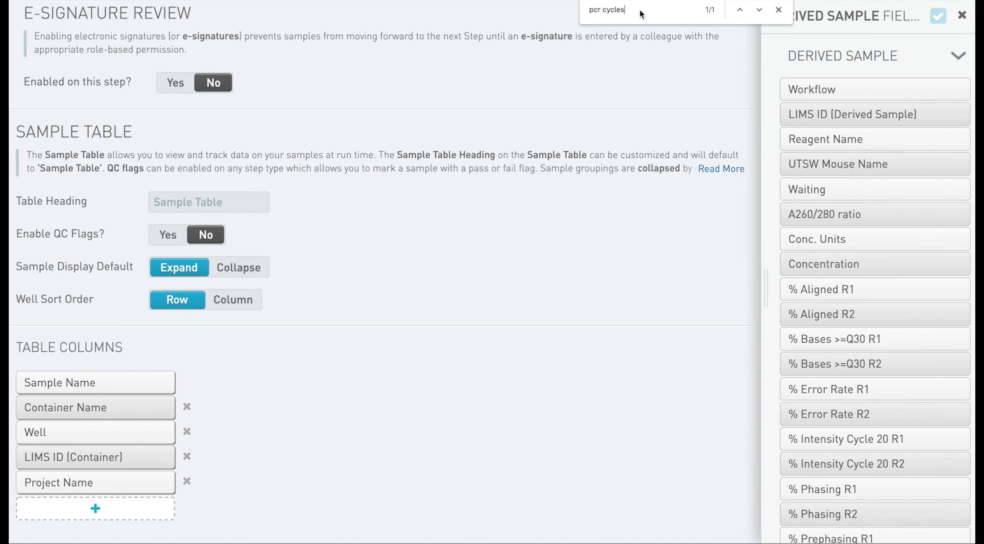
pyautogui.press('Return')
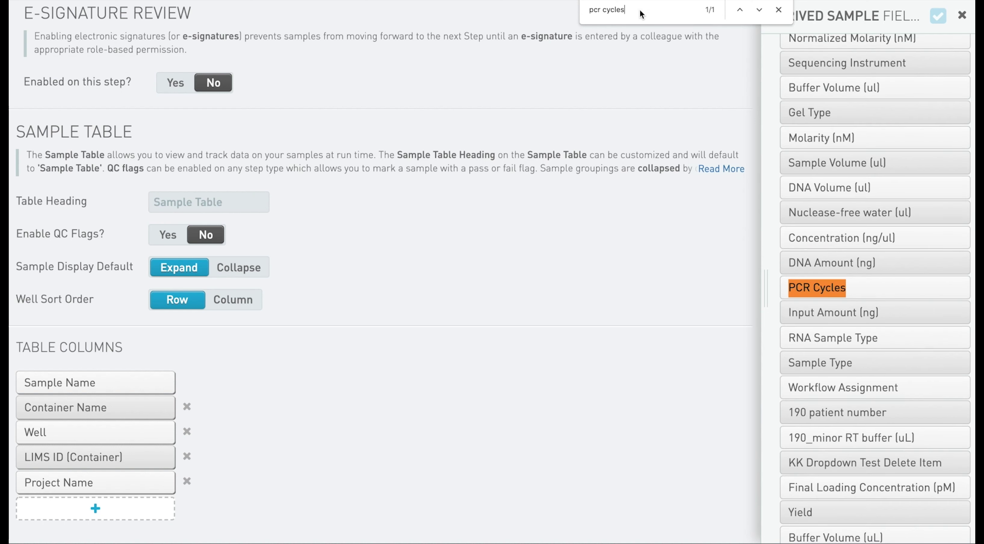
pyautogui.click(874, 290)
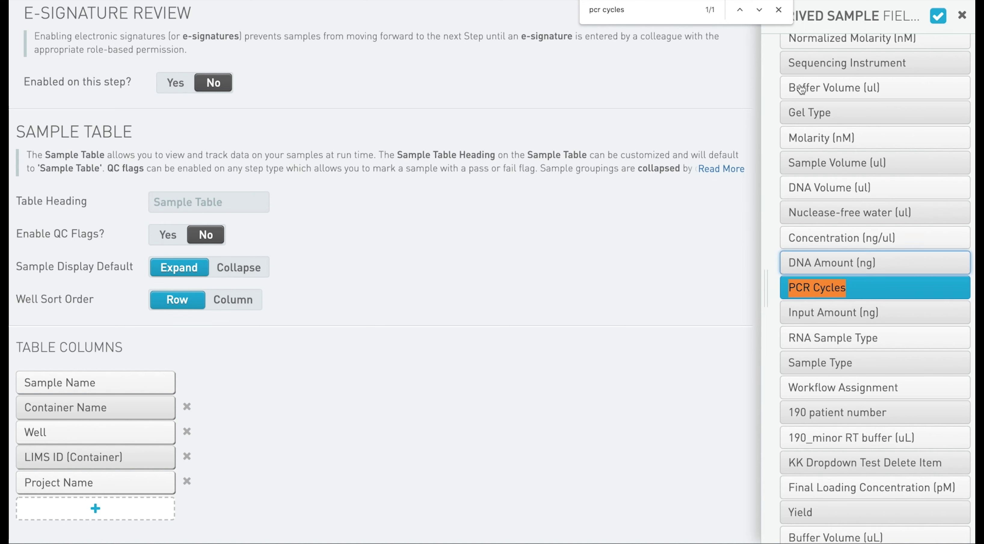
pyautogui.press('Escape')
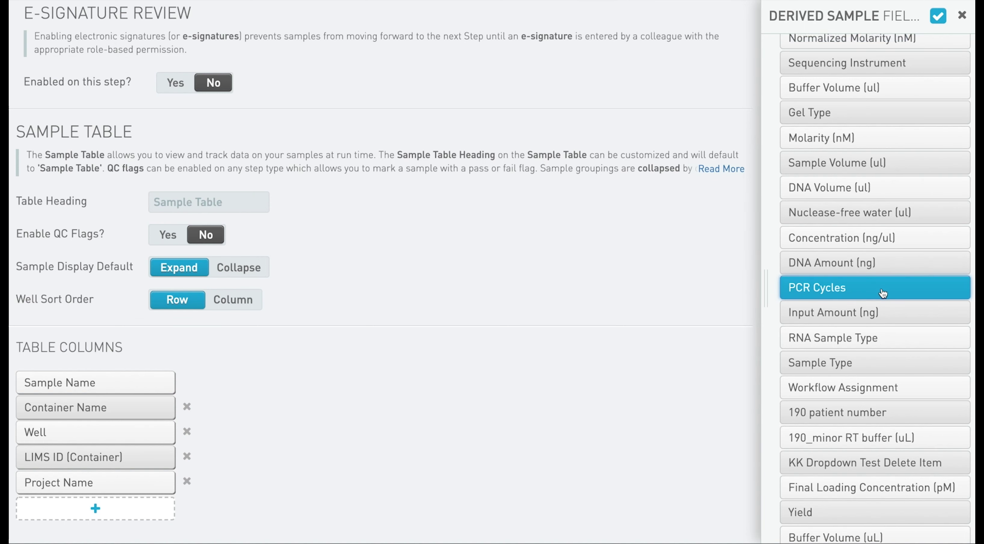
pyautogui.click(938, 16)
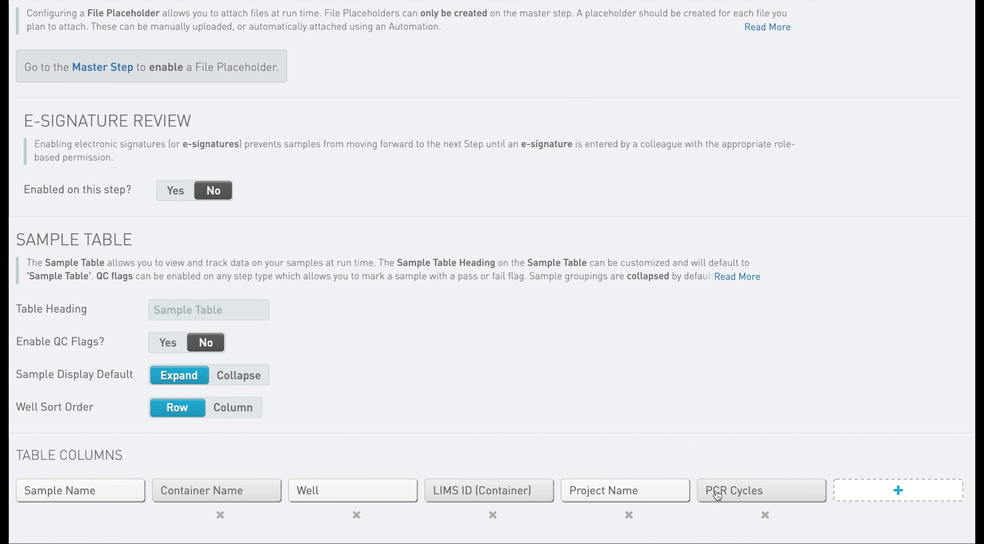
# Step: Move PCR Cycles to the second column after Sample Name and save the step
pyautogui.moveTo(747, 497); pyautogui.dragTo(231, 507)
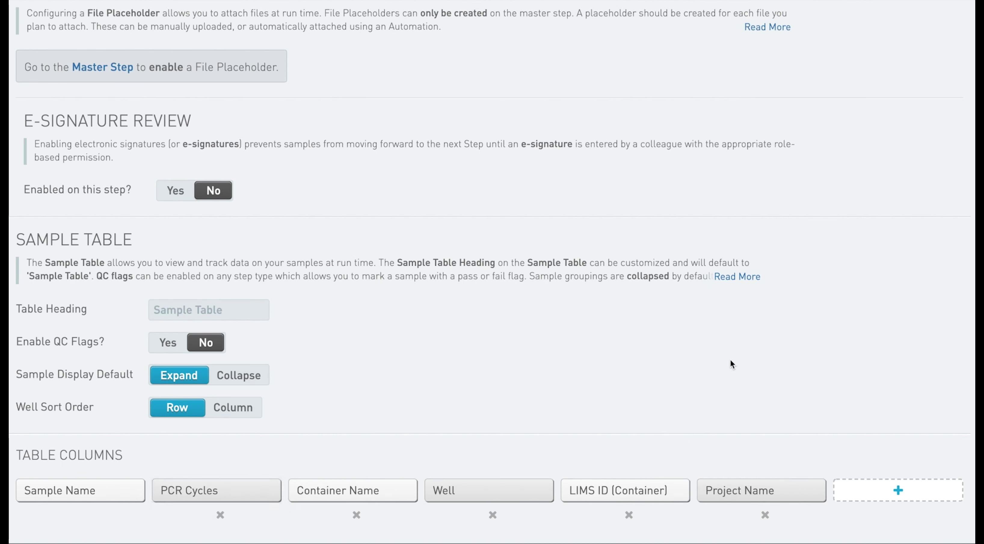
pyautogui.scroll(10, 731, 361)
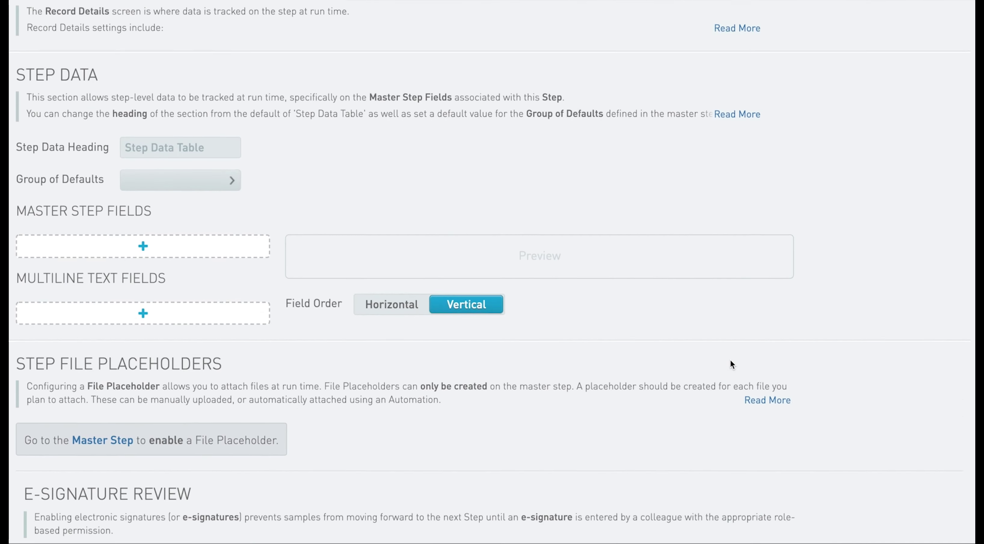
pyautogui.scroll(2, 731, 359)
pyautogui.click(949, 64)
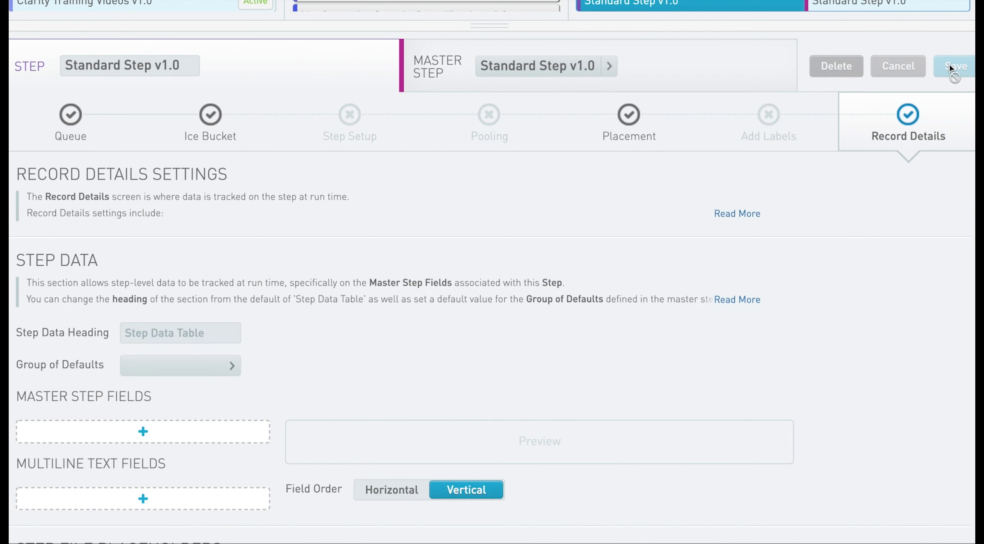
# Step: Queue the eight JM-Plate-01 samples for Standard Step v1.0 and begin work on them
pyautogui.scroll(5, 578, 301)
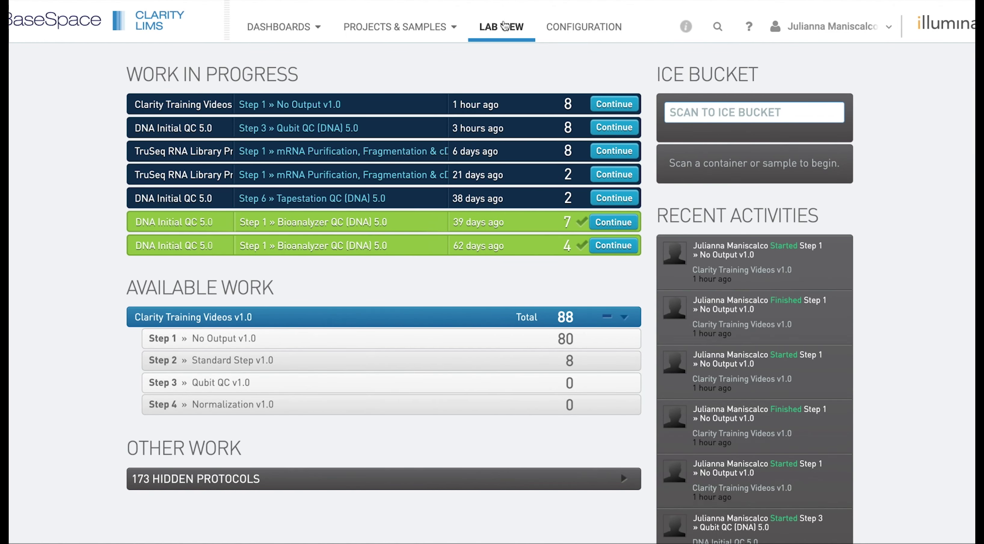
pyautogui.click(264, 369)
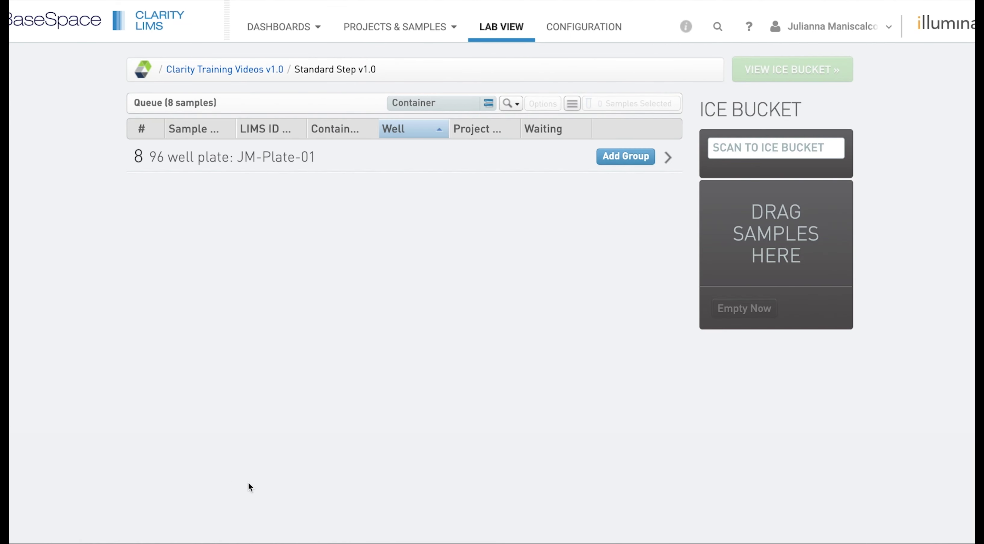
pyautogui.click(448, 166)
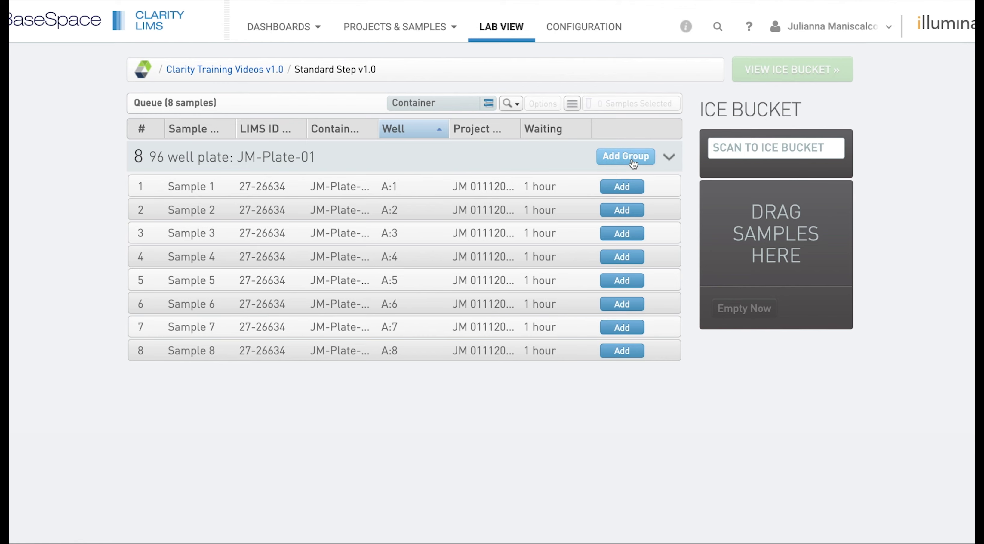
pyautogui.click(633, 157)
pyautogui.click(783, 73)
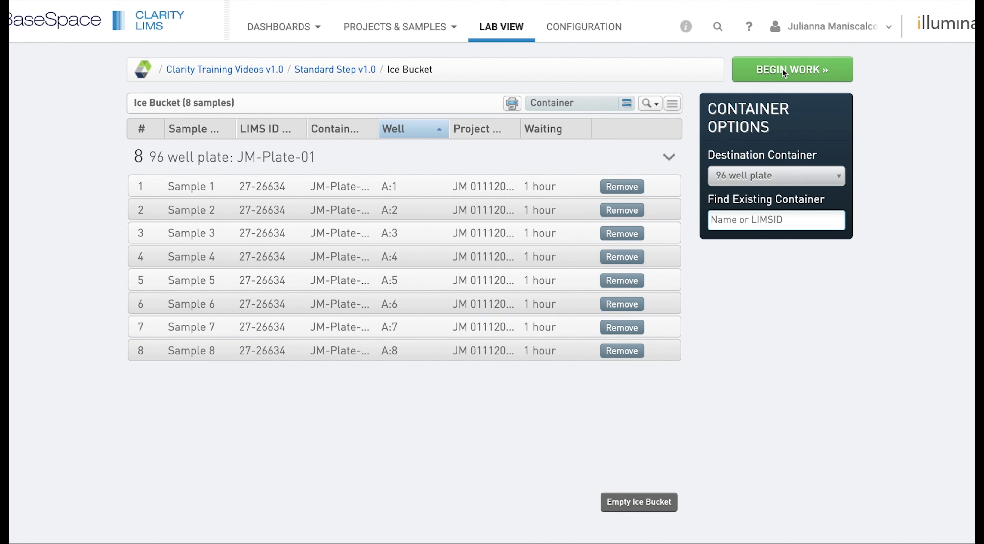
pyautogui.click(783, 68)
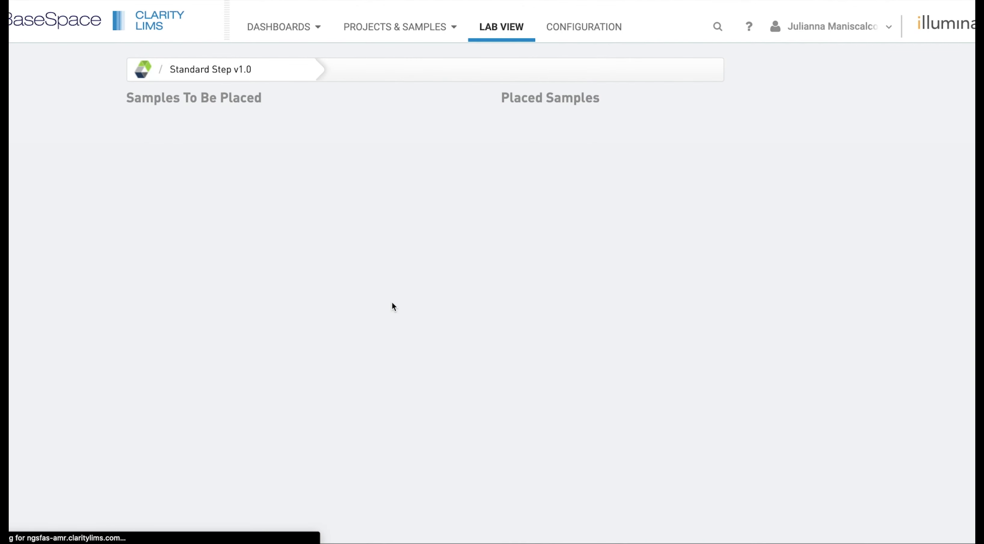
# Step: Place all eight samples into wells A1–A8 of plate 27-26635 and proceed to Record Details
pyautogui.click(172, 181)
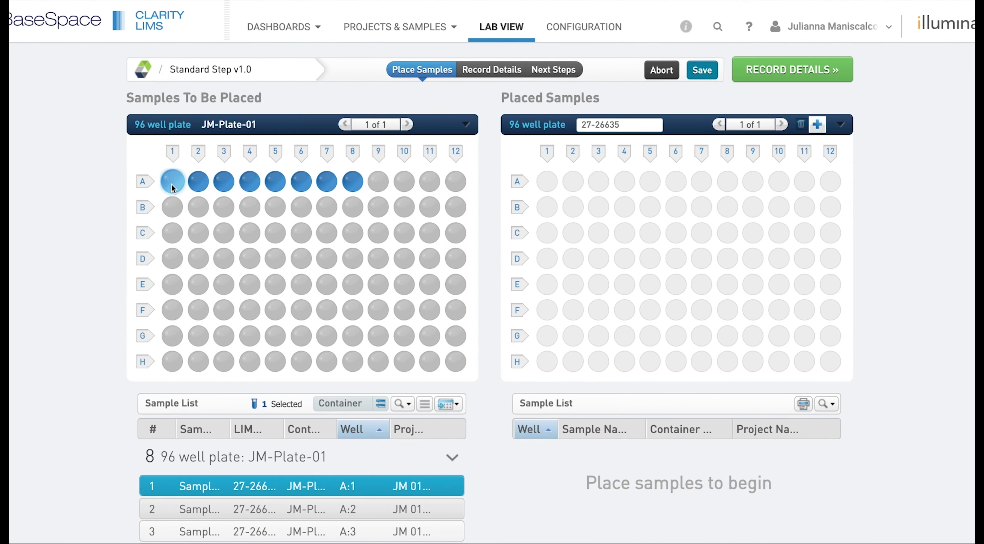
pyautogui.hotkey('ctrl', 'a')
pyautogui.moveTo(172, 184); pyautogui.dragTo(550, 189)
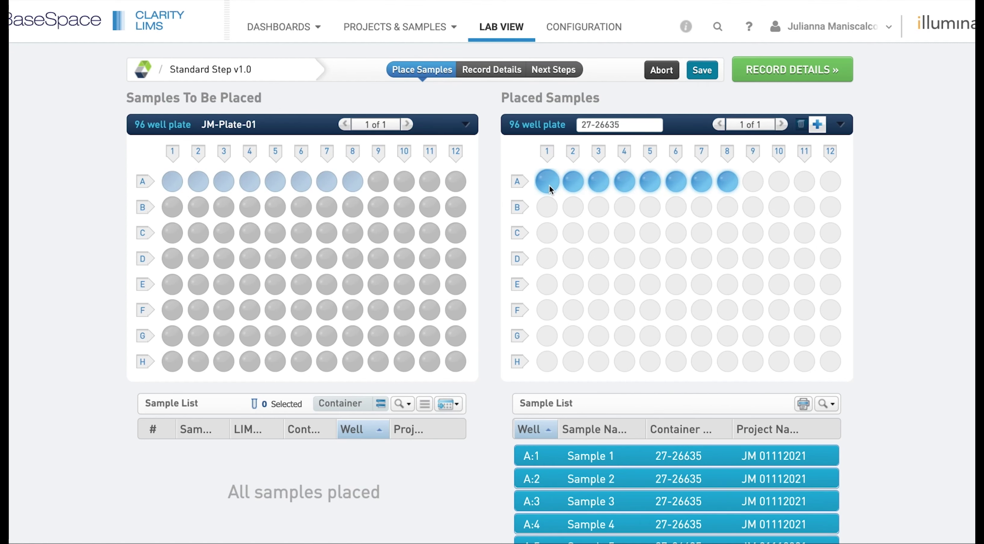
pyautogui.click(798, 67)
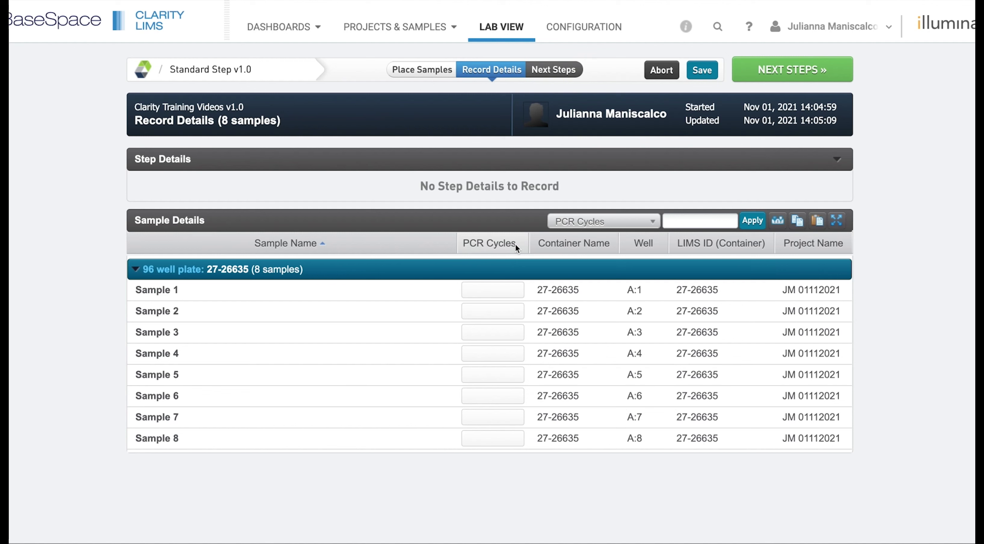
# Step: Enter 1 in Sample 1's PCR Cycles cell and confirm, moving down to Sample 2
pyautogui.click(318, 294)
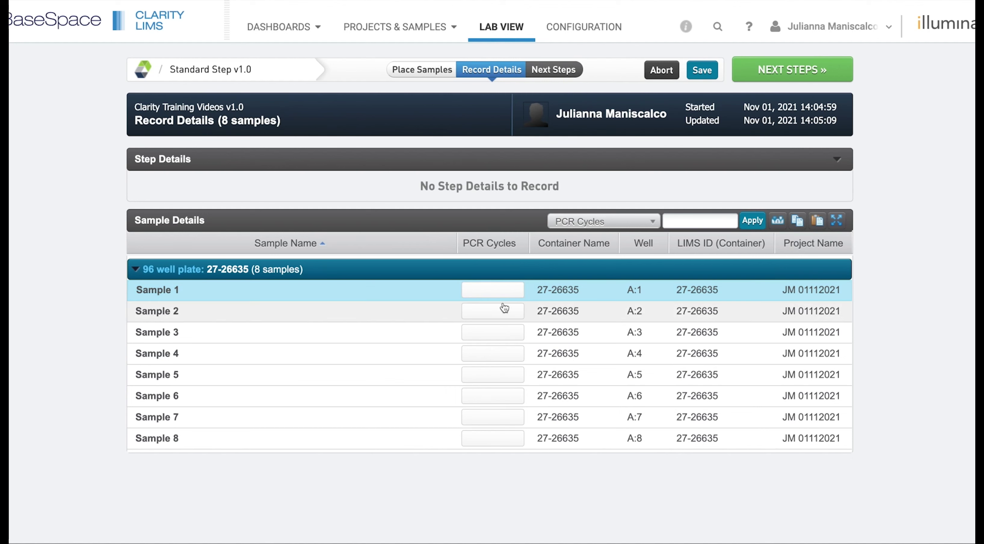
pyautogui.click(497, 291)
pyautogui.write('1')
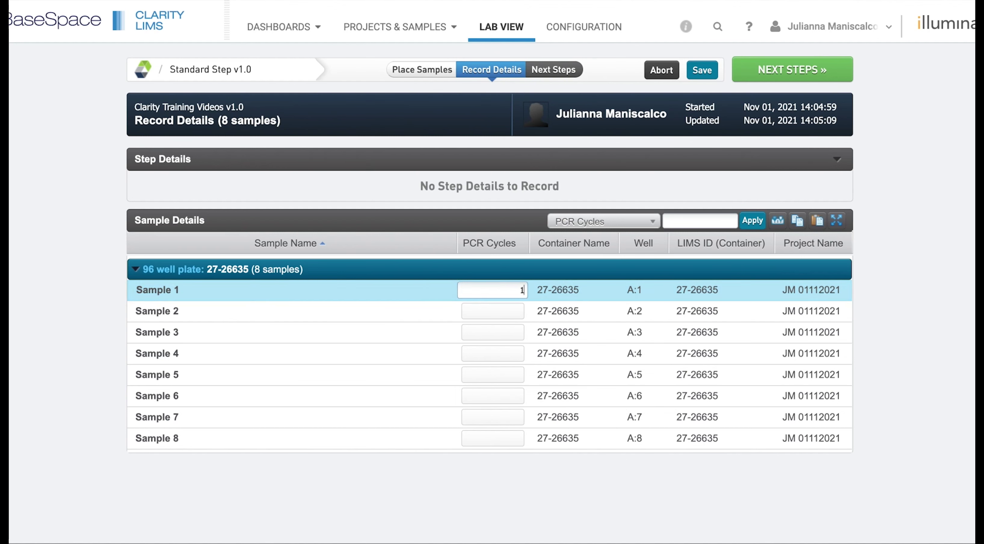
pyautogui.press('Return')
pyautogui.press('Return')
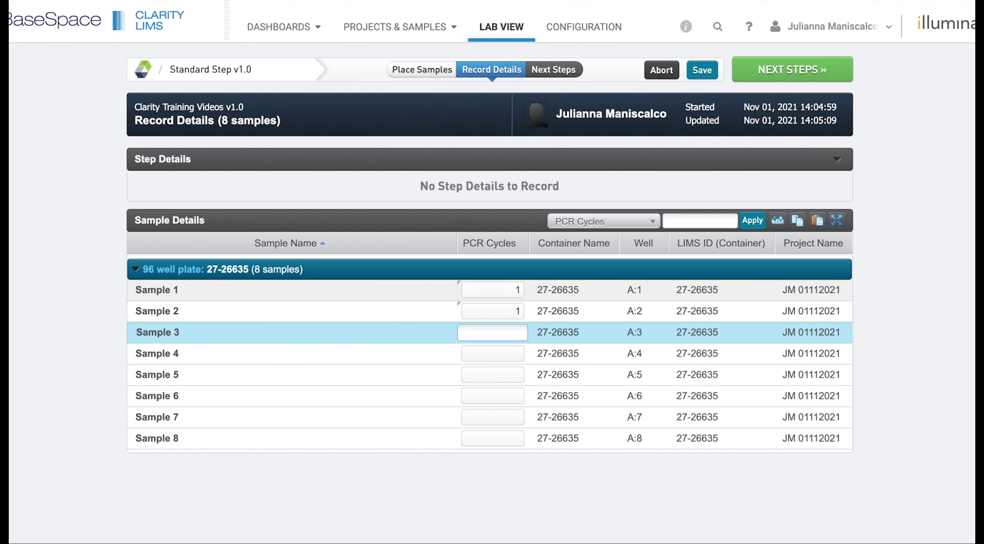